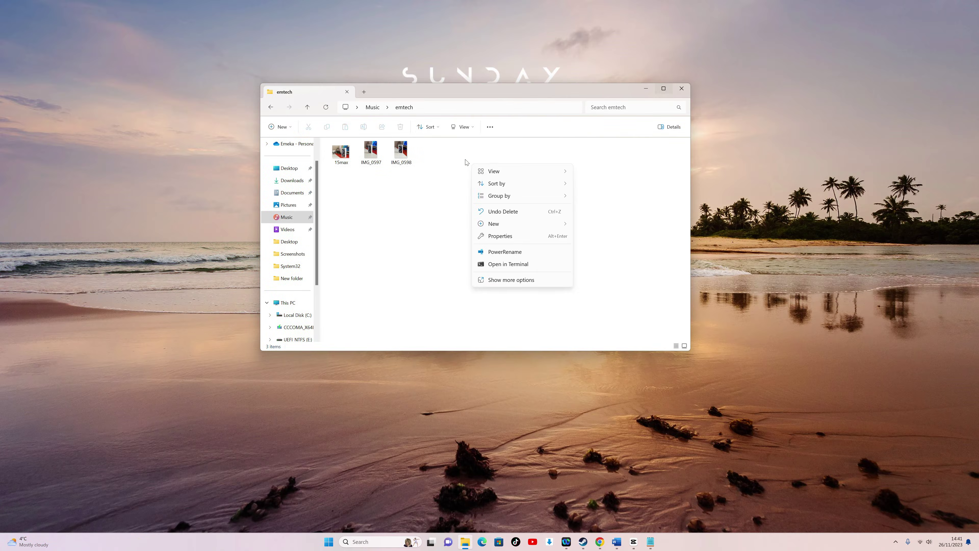
Step: Create a new folder named Emdottech in emtech and move the three images into it
{"action": "right_click", "coordinate": [465, 159]}
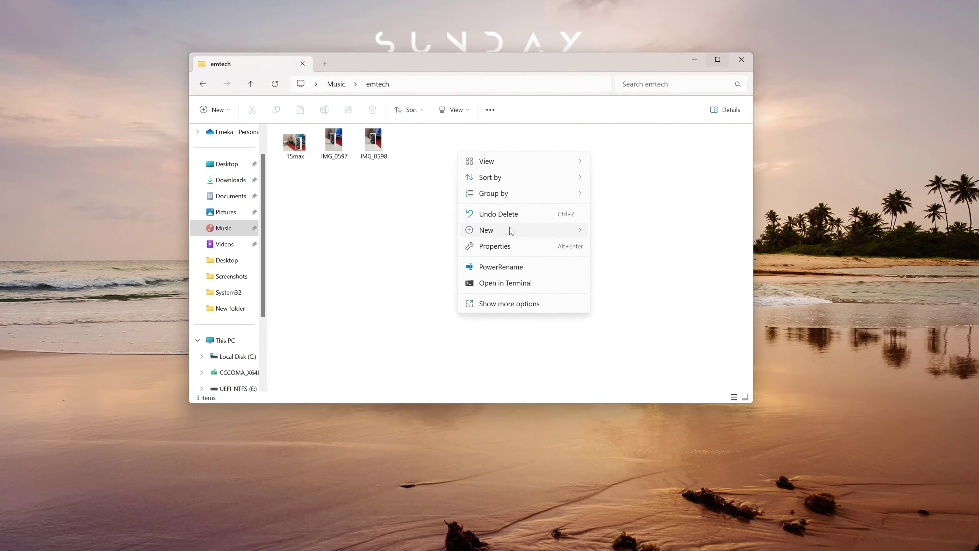
{"action": "mouse_move", "coordinate": [498, 222]}
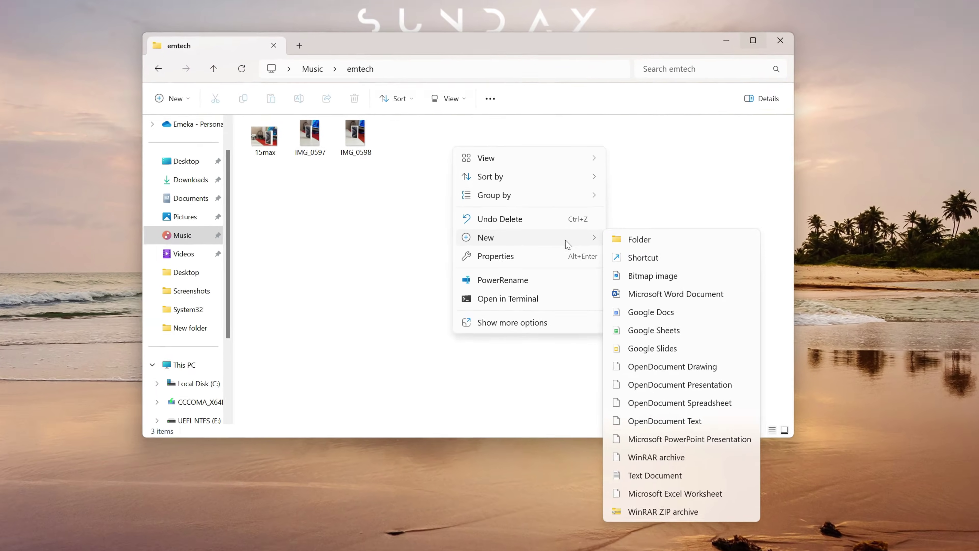
{"action": "left_click", "coordinate": [594, 224]}
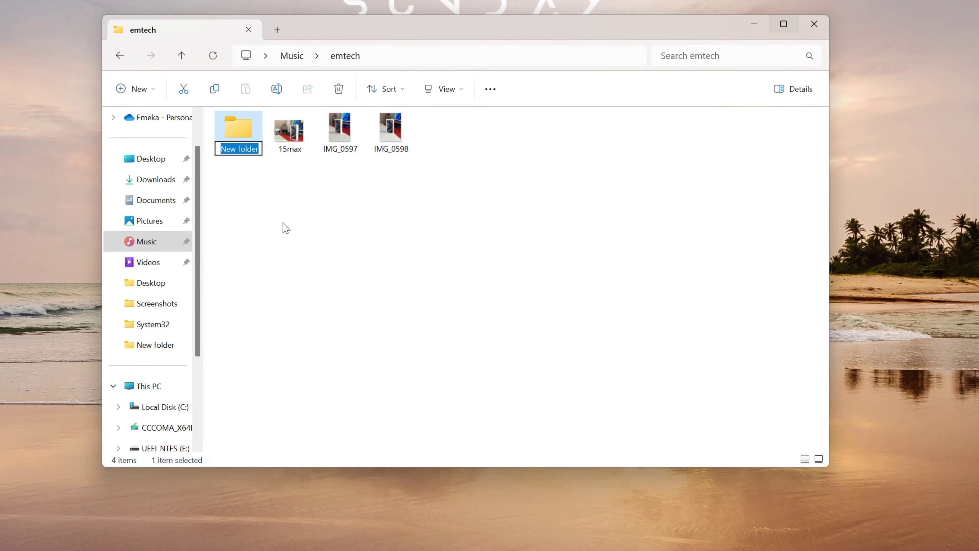
{"action": "type", "text": "Emdottech"}
{"action": "left_click", "coordinate": [302, 230]}
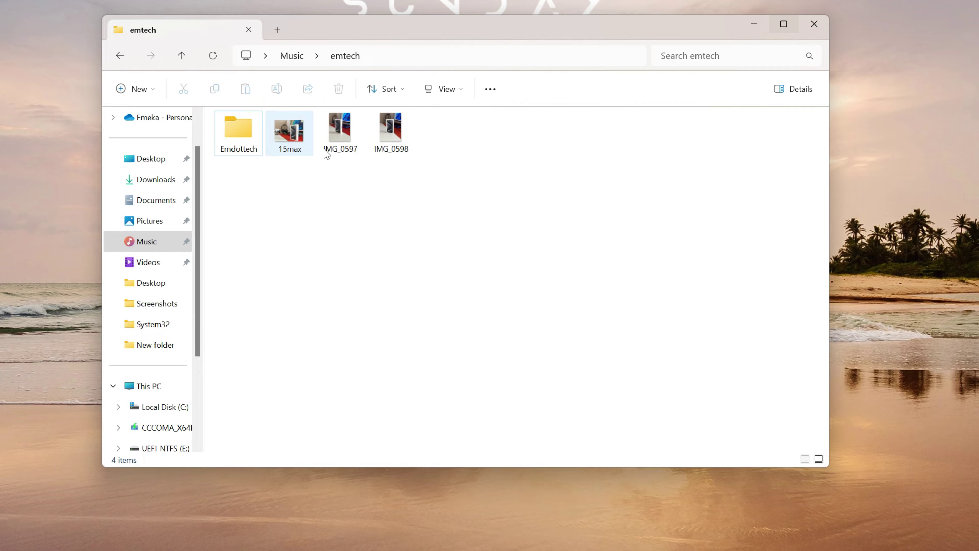
{"action": "left_click_drag", "start_coordinate": [408, 187], "coordinate": [245, 136]}
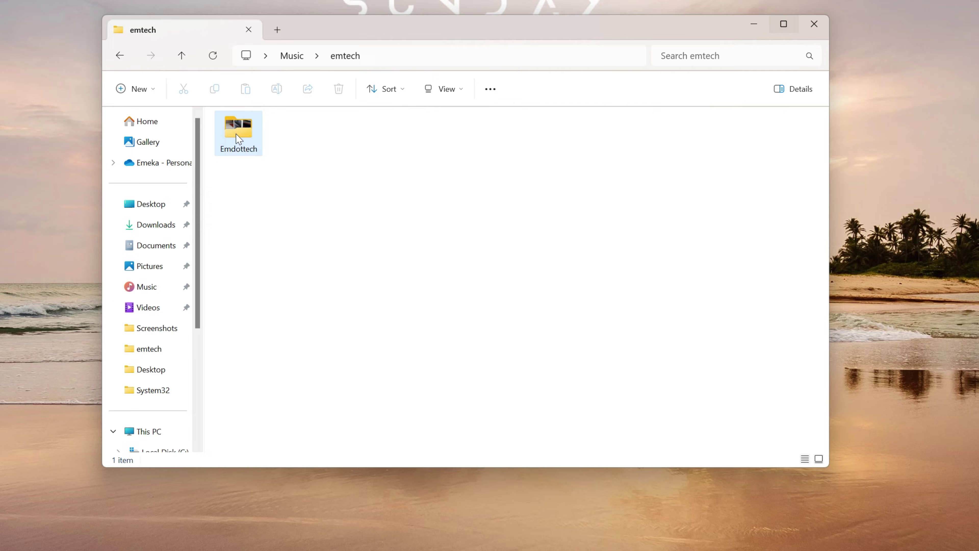
Step: Add a blank New Text Document inside the Emdottech folder
{"action": "double_click", "coordinate": [235, 134]}
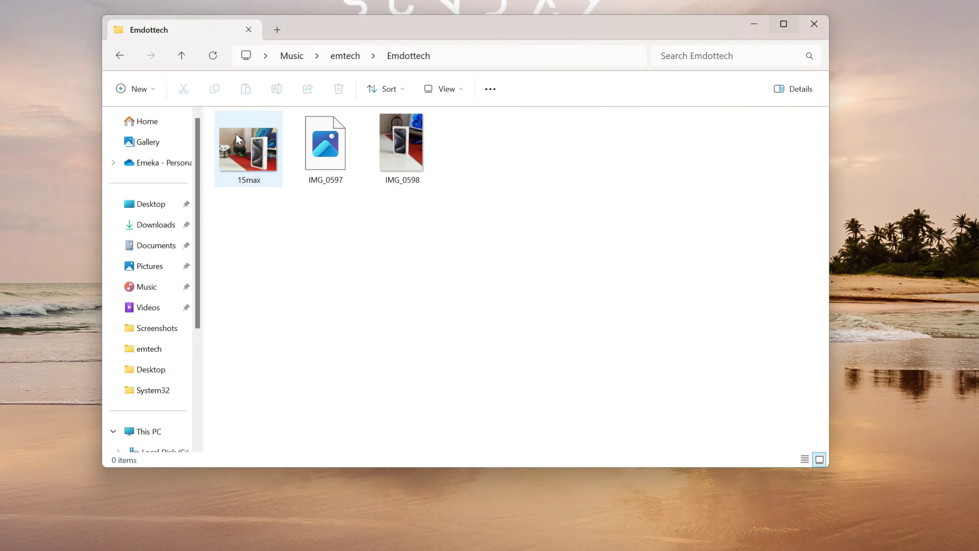
{"action": "right_click", "coordinate": [509, 167]}
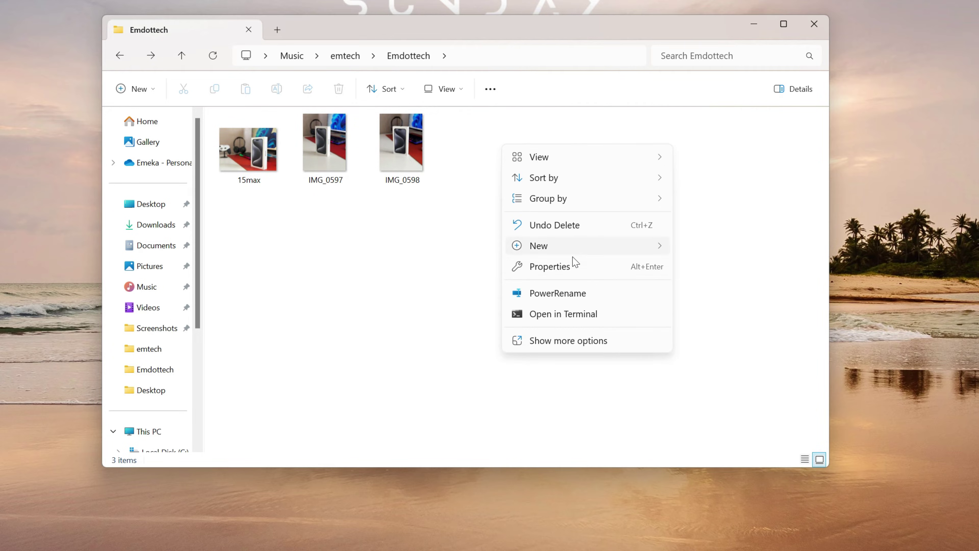
{"action": "mouse_move", "coordinate": [582, 248]}
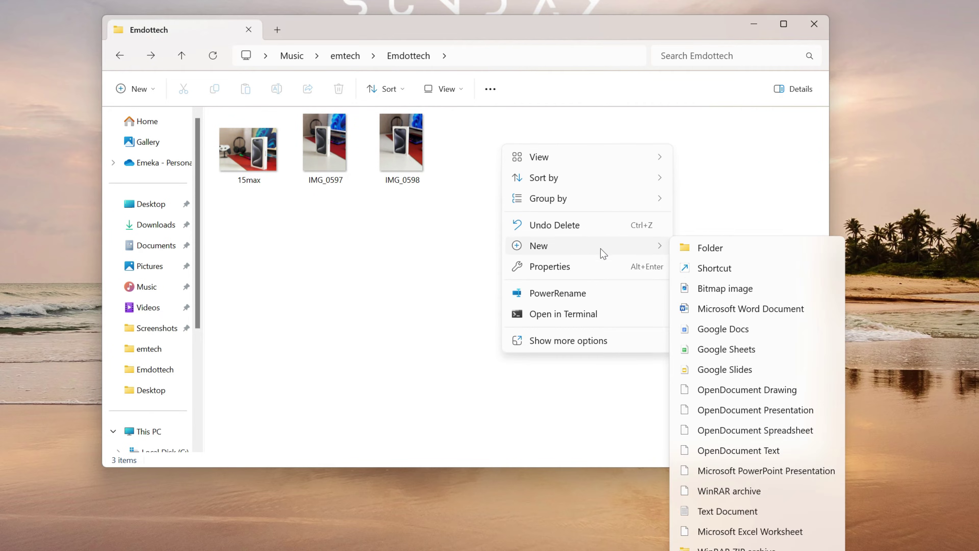
{"action": "left_click", "coordinate": [753, 516]}
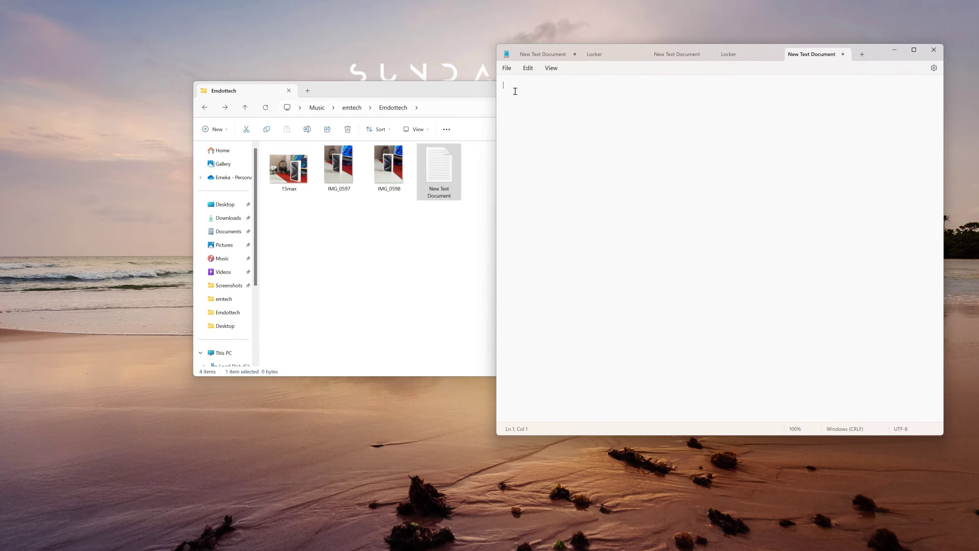
Step: Paste the folder-locker batch script and replace the YOUR-PASSWORD placeholder with the chosen password
{"action": "right_click", "coordinate": [515, 91]}
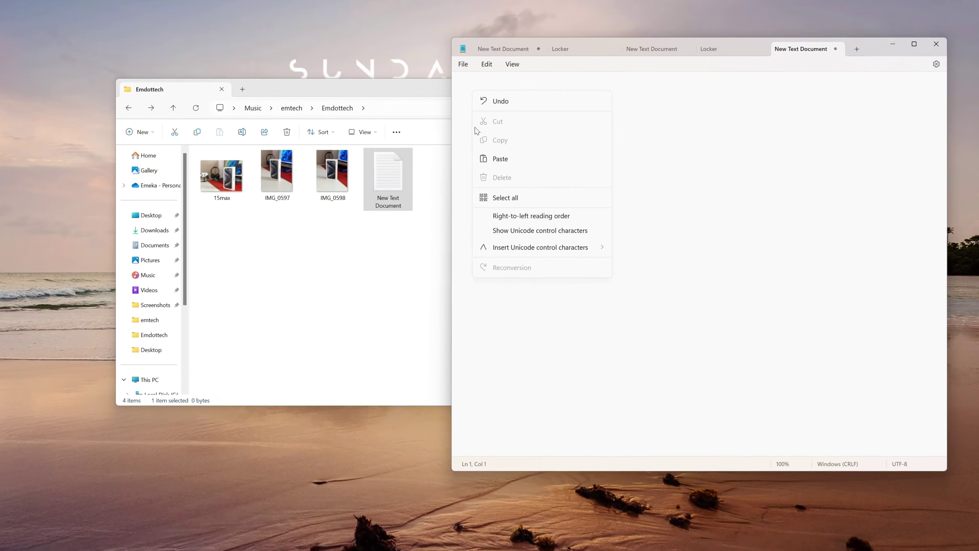
{"action": "left_click", "coordinate": [532, 155]}
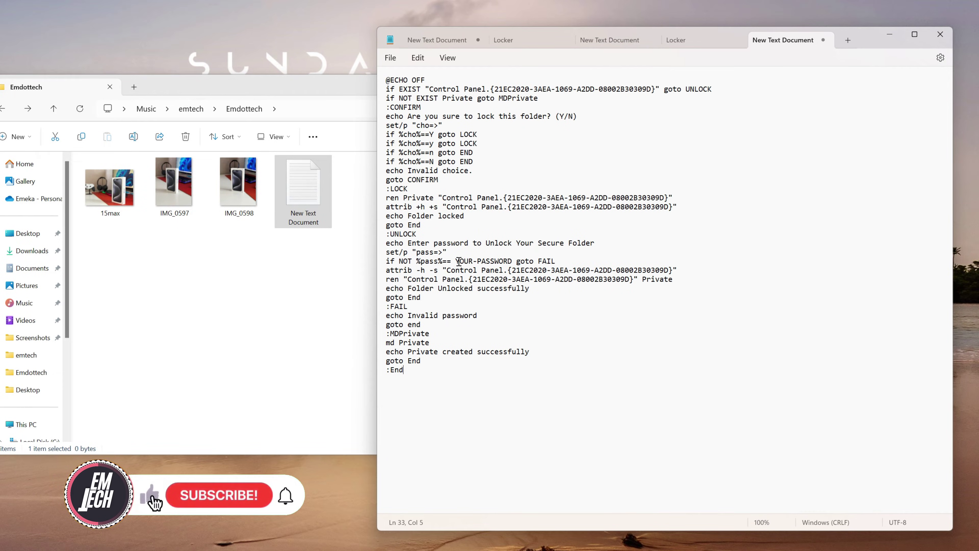
{"action": "left_click", "coordinate": [455, 262]}
{"action": "left_click_drag", "start_coordinate": [457, 261], "coordinate": [514, 264]}
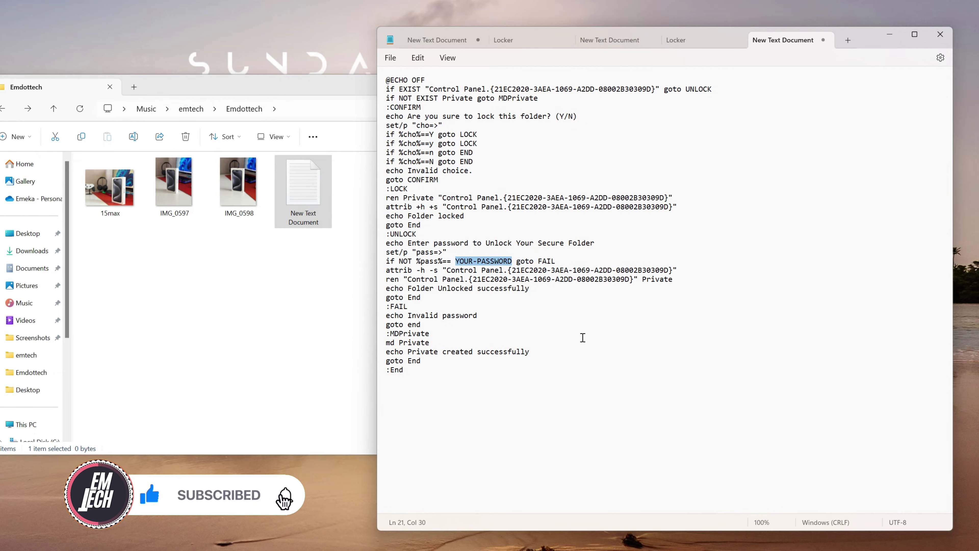
{"action": "type", "text": "emdot"}
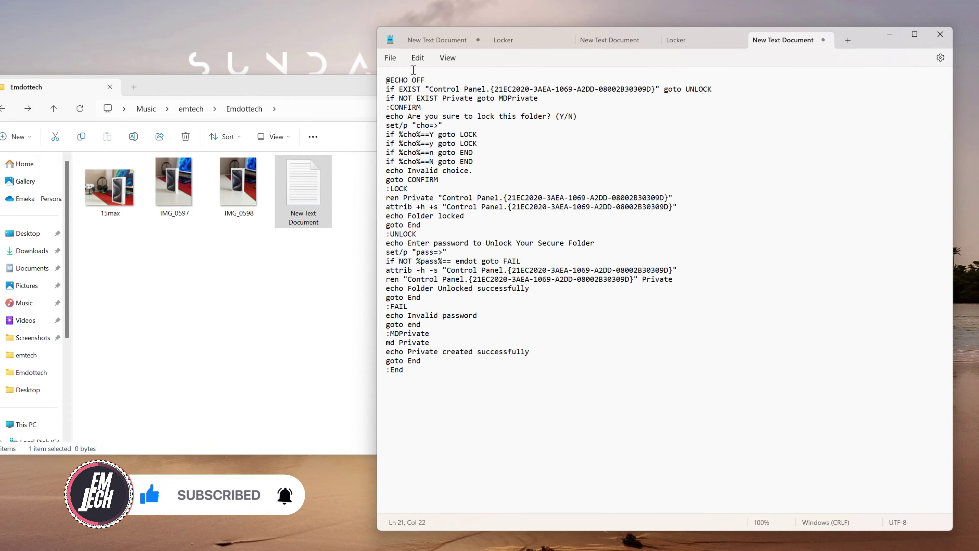
{"action": "left_click", "coordinate": [393, 60]}
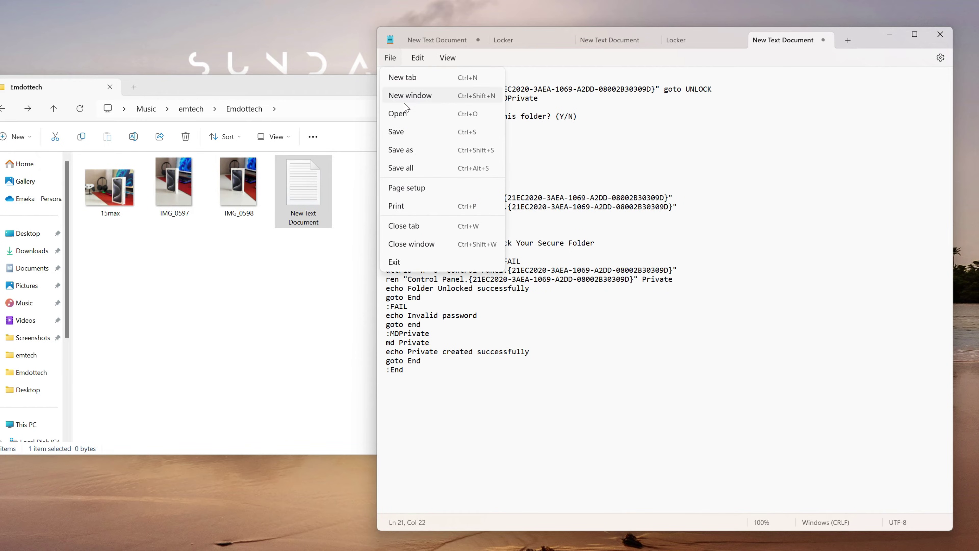
Step: Save the script as Locker.bat in Emdottech and minimize Notepad
{"action": "left_click", "coordinate": [412, 151]}
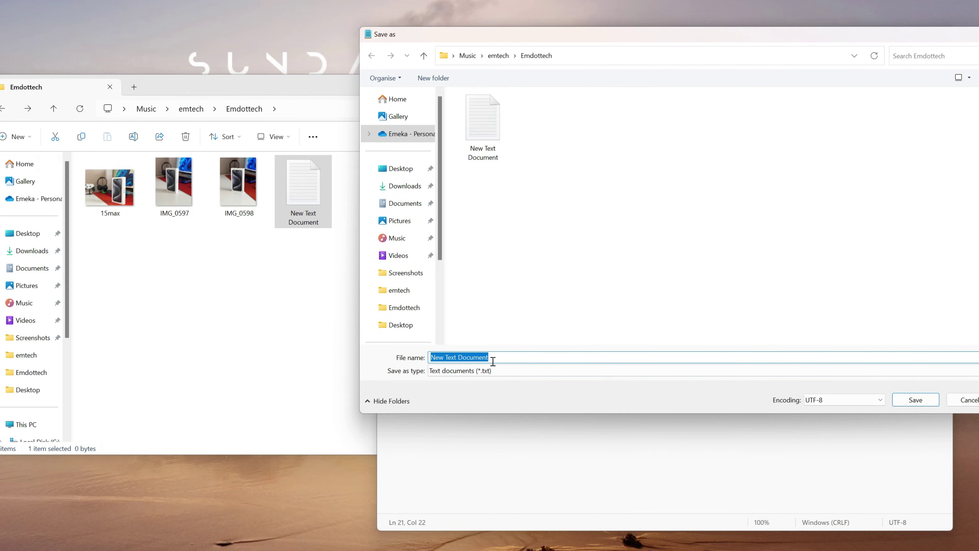
{"action": "key", "text": "BackSpace"}
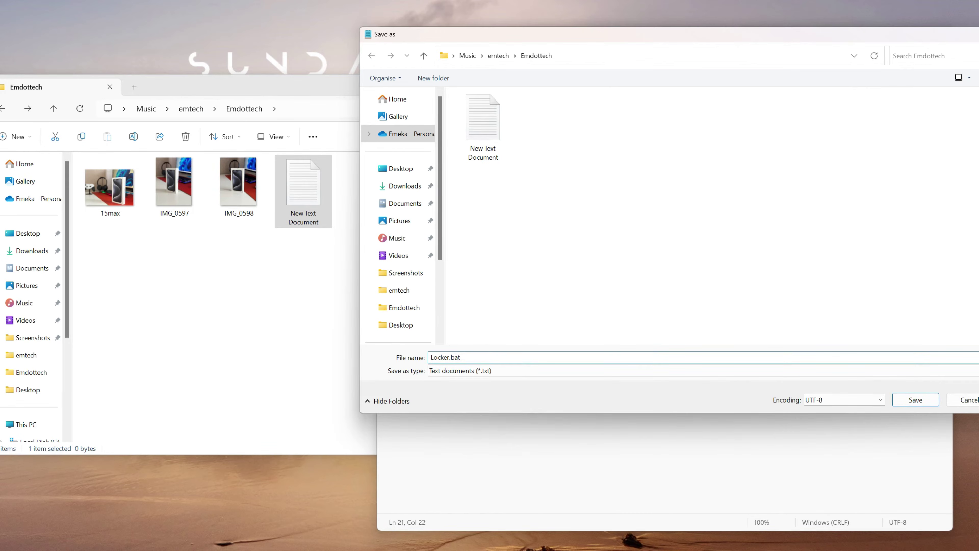
{"action": "key", "text": "Return"}
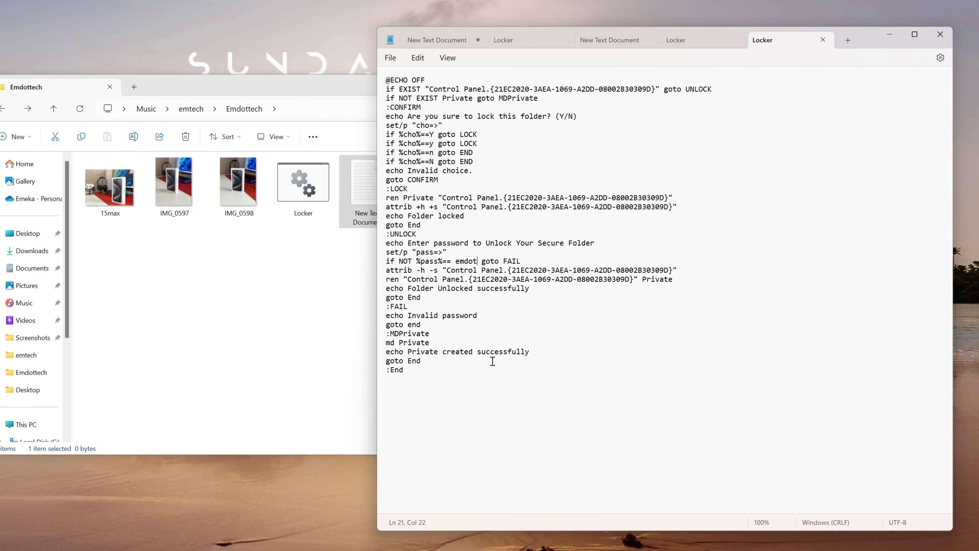
{"action": "left_click", "coordinate": [890, 35]}
Step: Run Locker.bat to create the Private folder, then delete the blank text document
{"action": "left_click", "coordinate": [492, 169]}
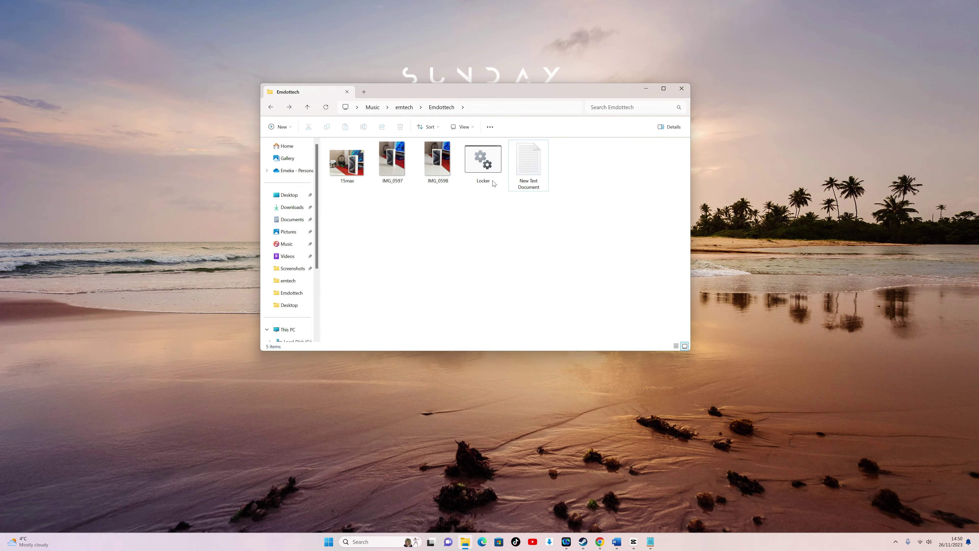
{"action": "double_click", "coordinate": [493, 169]}
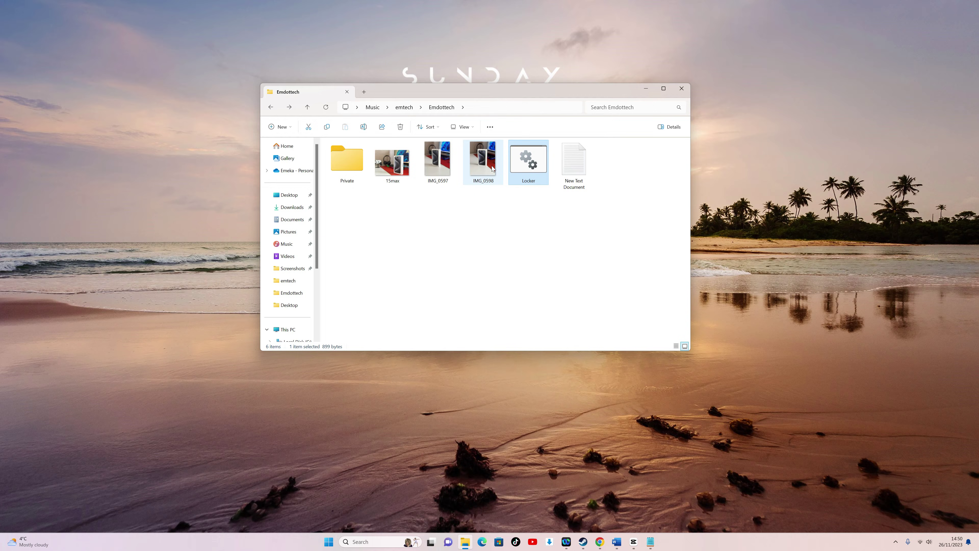
{"action": "left_click", "coordinate": [353, 170]}
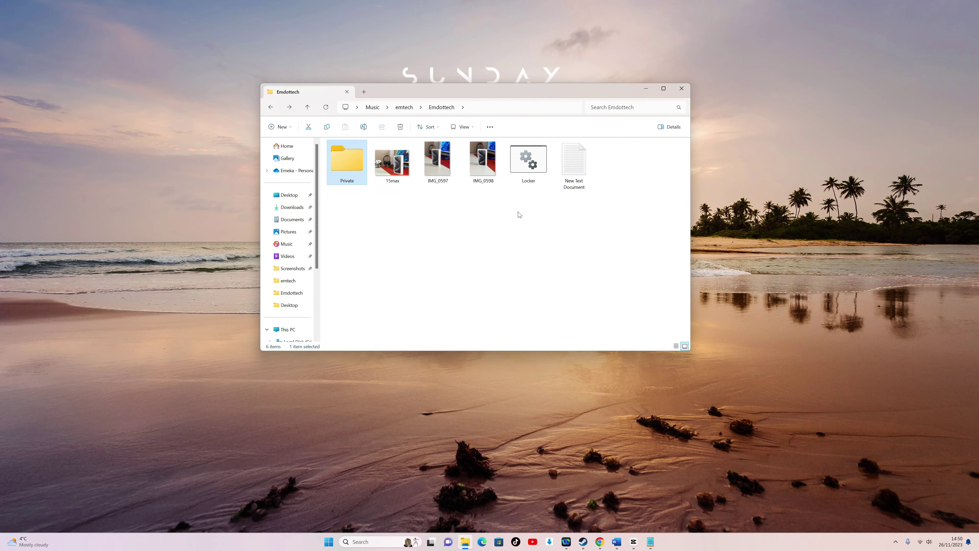
{"action": "left_click", "coordinate": [582, 171]}
{"action": "key", "text": "Delete"}
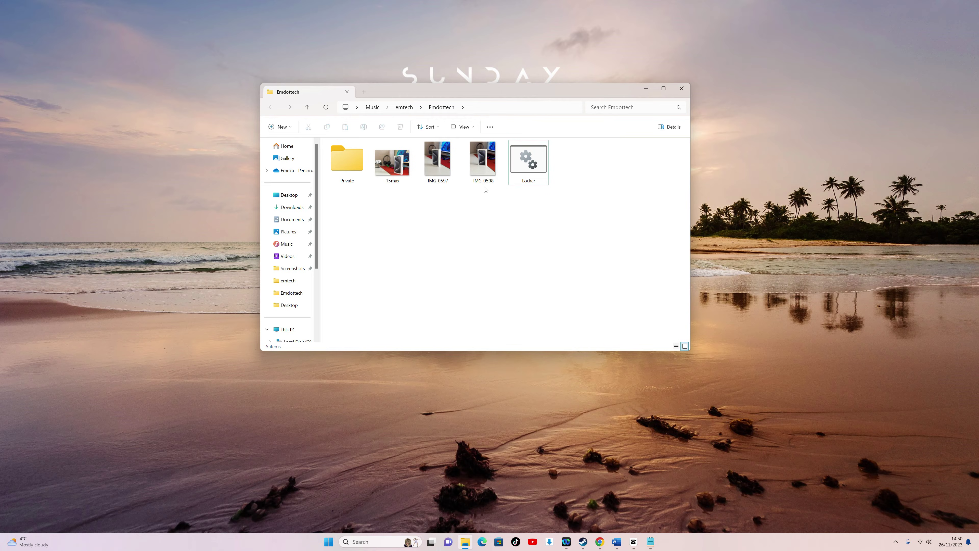
Step: Move IMG_0598, IMG_0597 and 15max into the Private folder
{"action": "left_click", "coordinate": [483, 160]}
{"action": "left_click", "coordinate": [438, 160], "text": "ctrl"}
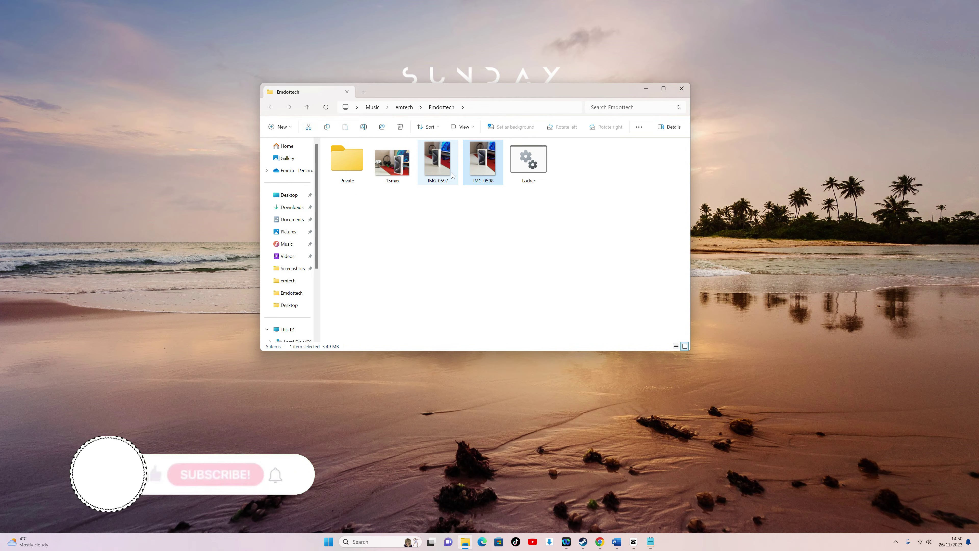
{"action": "left_click", "coordinate": [390, 169], "text": "ctrl"}
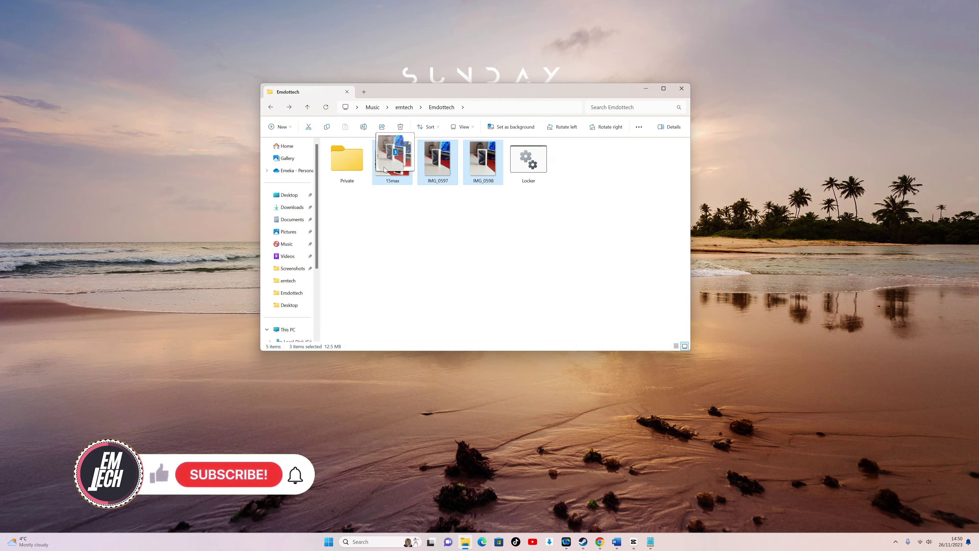
{"action": "left_click_drag", "start_coordinate": [390, 169], "coordinate": [355, 170]}
Step: Run Locker.bat again and confirm the lock so Private is hidden
{"action": "double_click", "coordinate": [394, 166]}
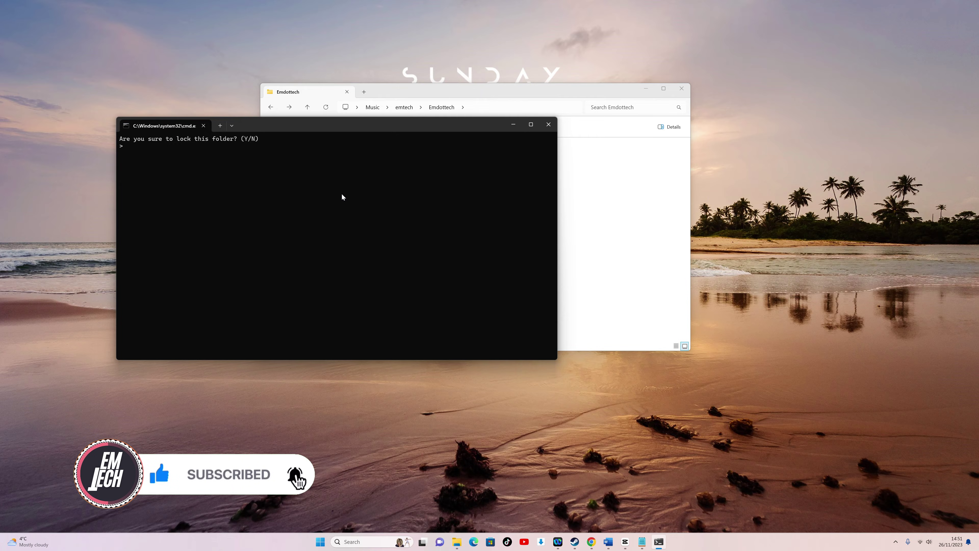
{"action": "key", "text": "Return"}
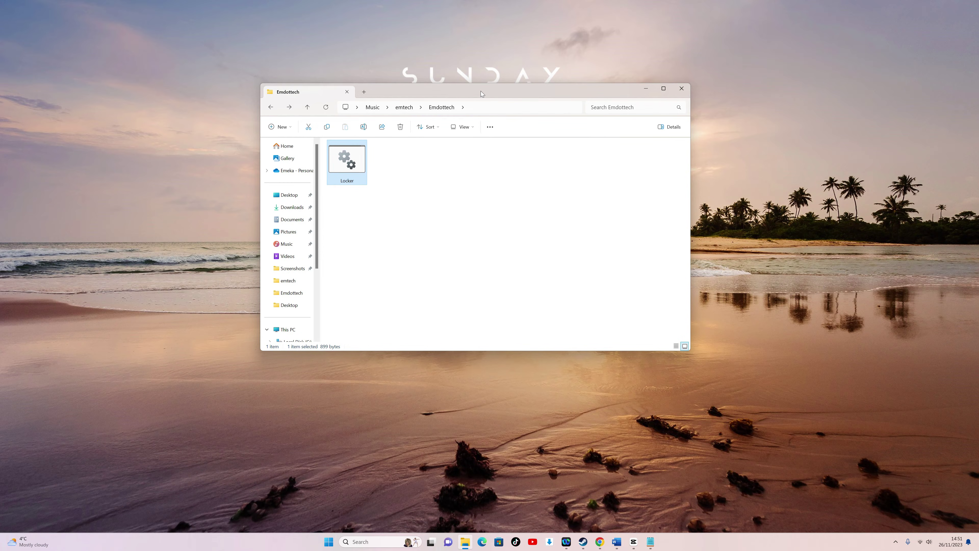
{"action": "left_click_drag", "start_coordinate": [481, 91], "coordinate": [496, 74]}
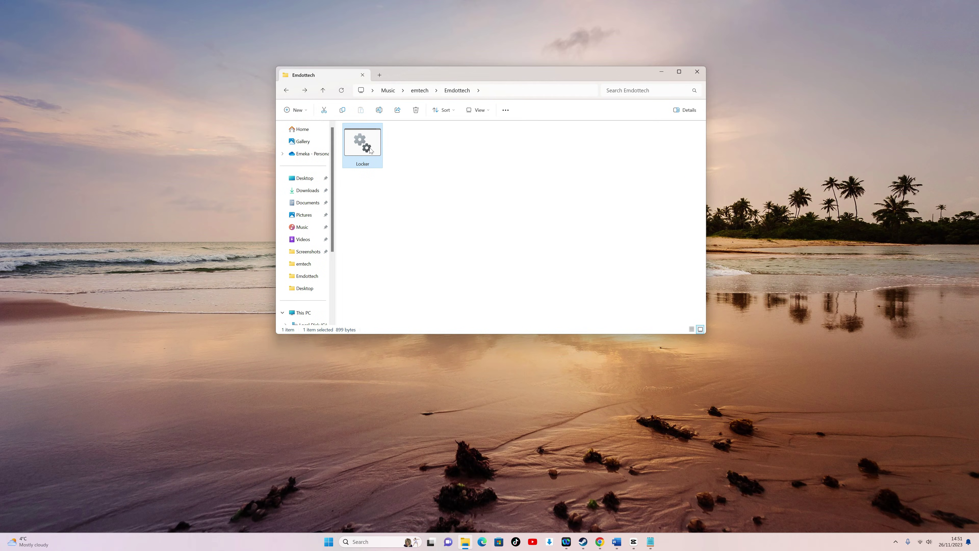
Step: Unlock Private by running Locker.bat with the password, then check its three images
{"action": "double_click", "coordinate": [363, 143]}
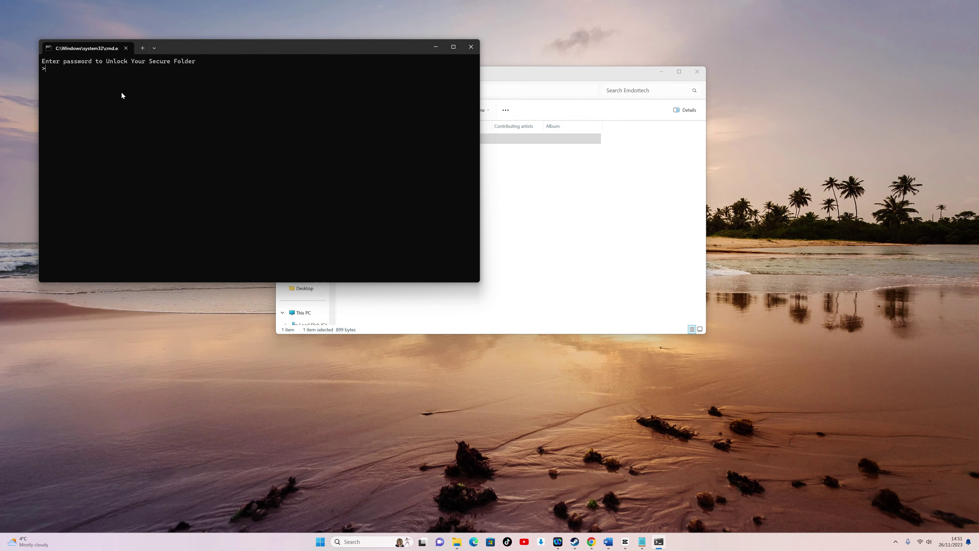
{"action": "type", "text": "emdot"}
{"action": "key", "text": "Return"}
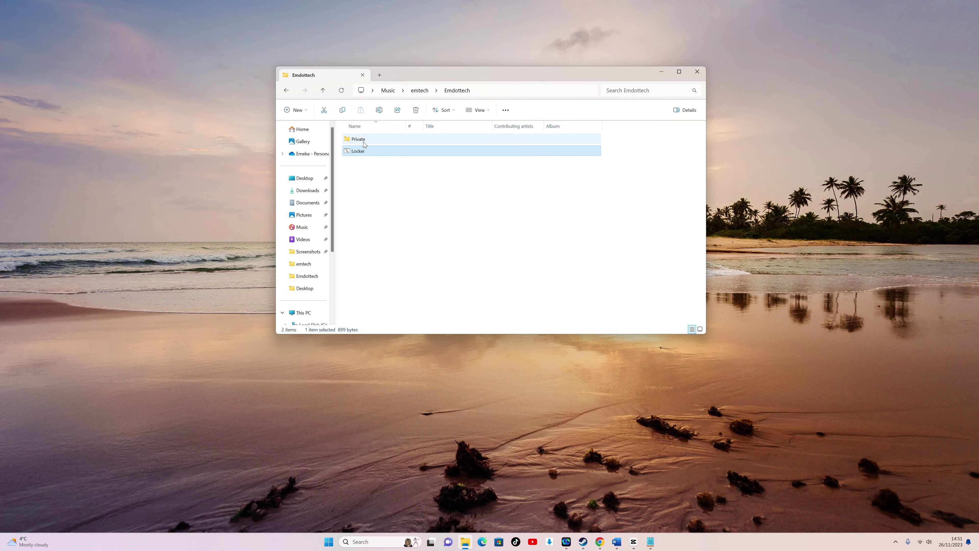
{"action": "left_click", "coordinate": [363, 140]}
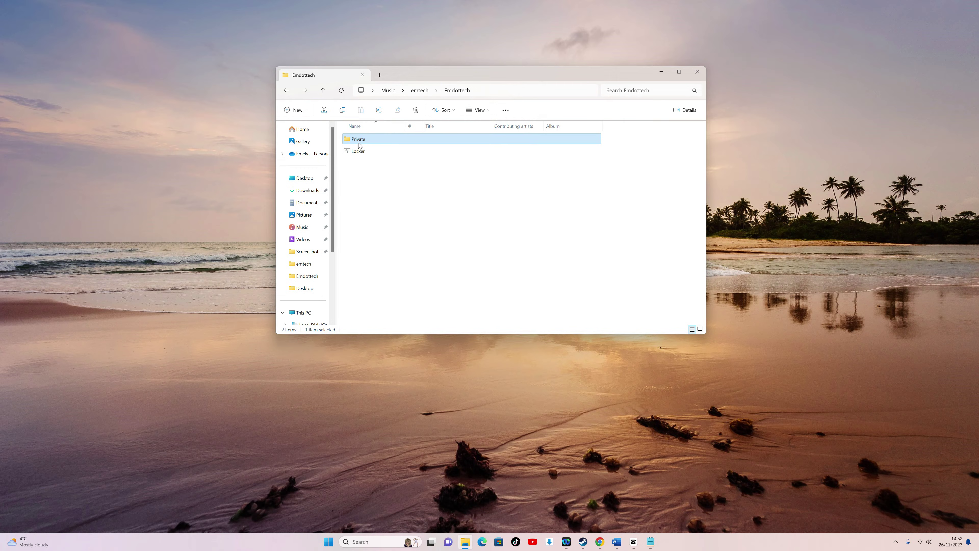
{"action": "double_click", "coordinate": [360, 142]}
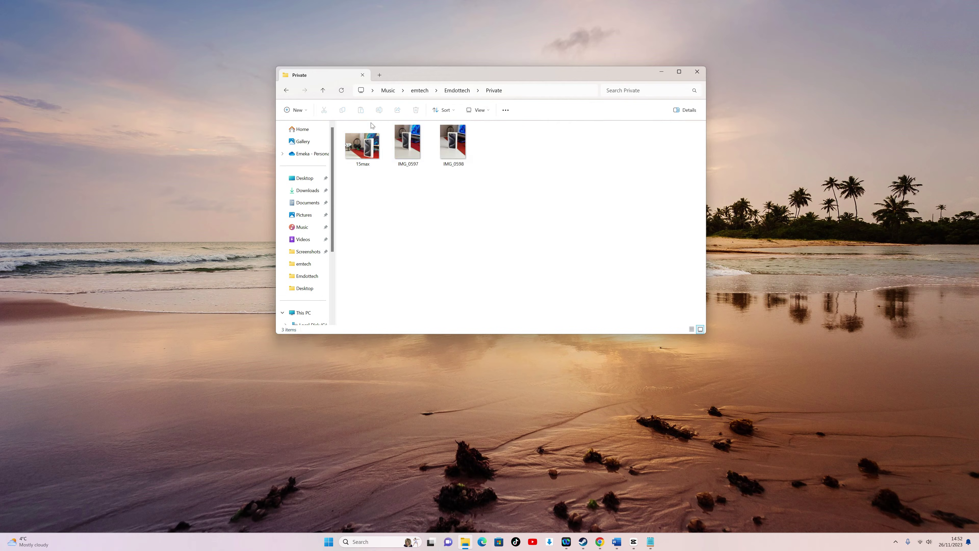
{"action": "left_click", "coordinate": [287, 92]}
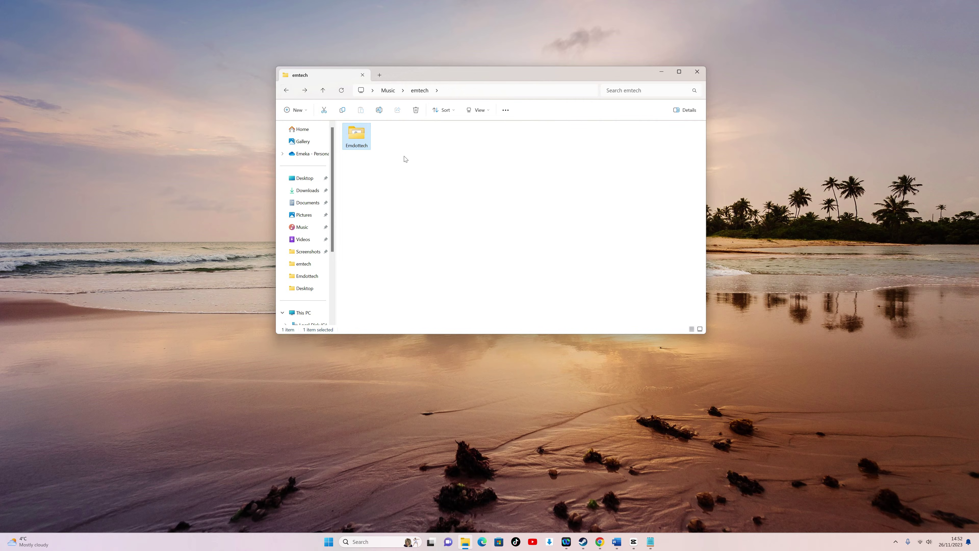
{"action": "double_click", "coordinate": [360, 138]}
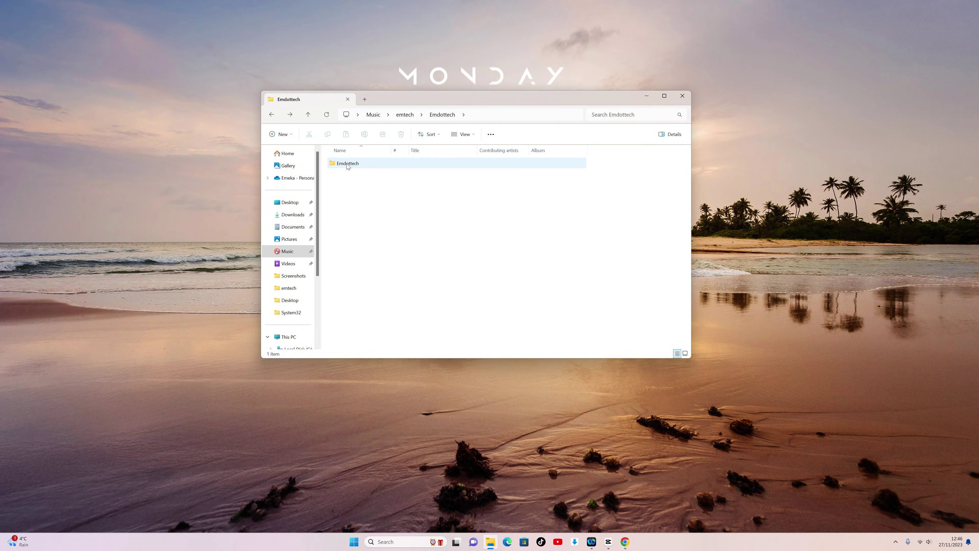
Step: Open the inner Emdottech folder, run Locker.bat, and close its password prompt
{"action": "double_click", "coordinate": [348, 164]}
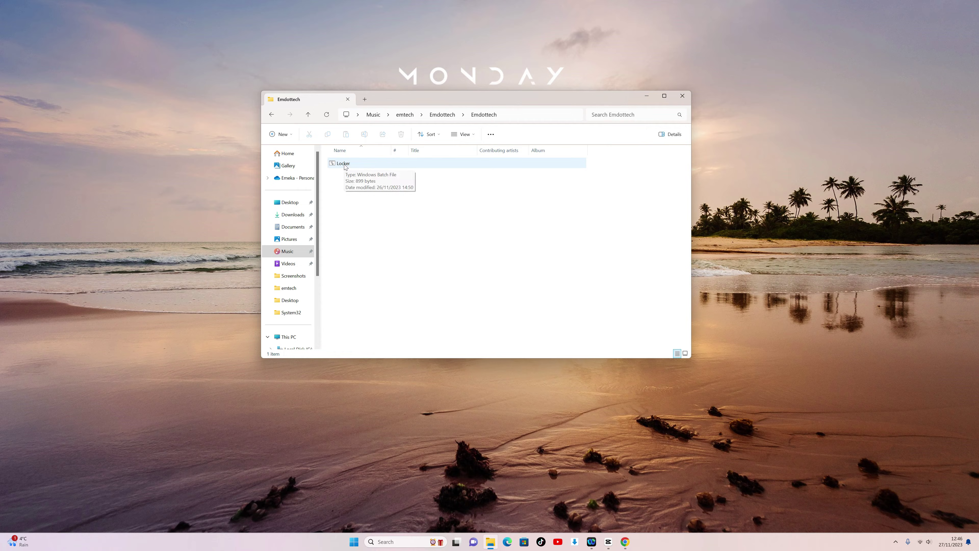
{"action": "left_click", "coordinate": [344, 164]}
{"action": "double_click", "coordinate": [344, 164]}
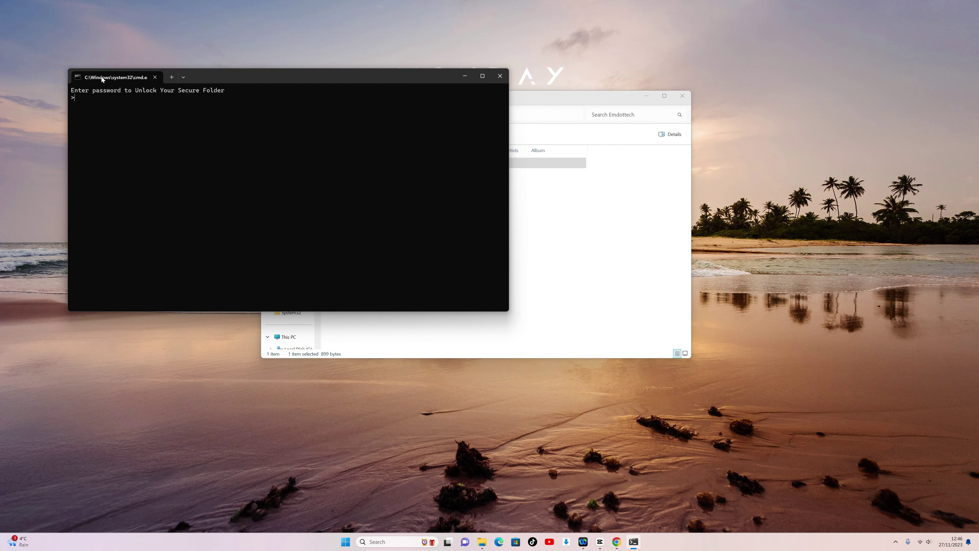
{"action": "left_click", "coordinate": [501, 76]}
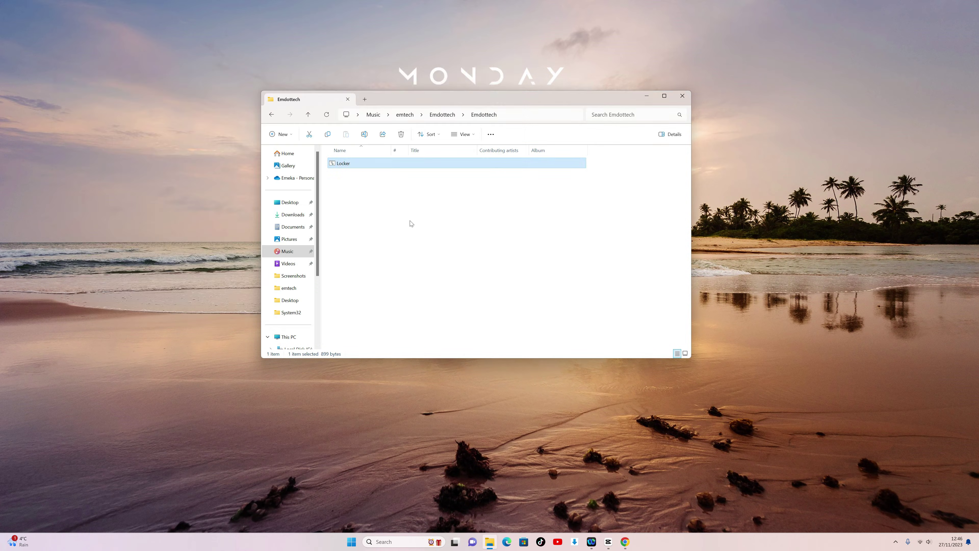
Step: Open Locker.bat in Notepad++ and find the password on line 21
{"action": "right_click", "coordinate": [350, 164]}
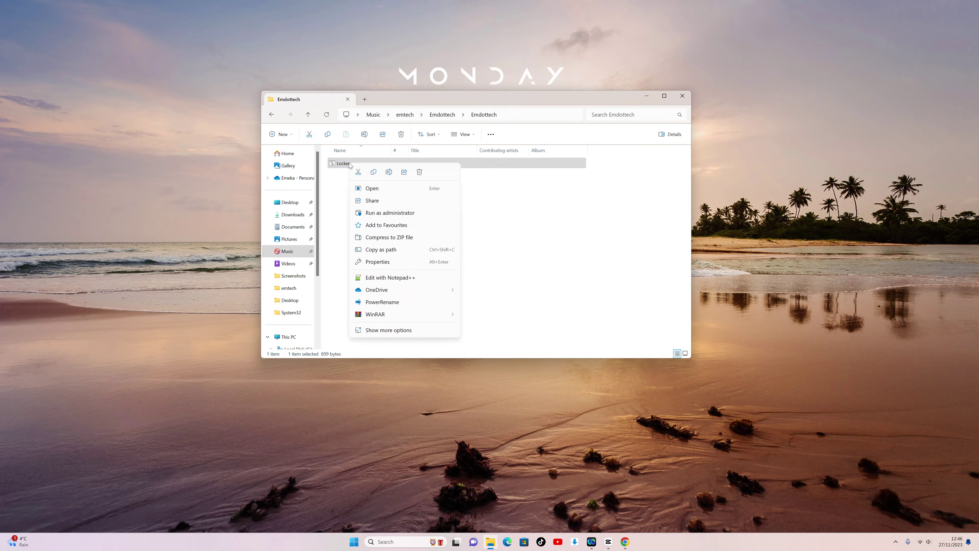
{"action": "left_click", "coordinate": [402, 281]}
{"action": "double_click", "coordinate": [393, 192]}
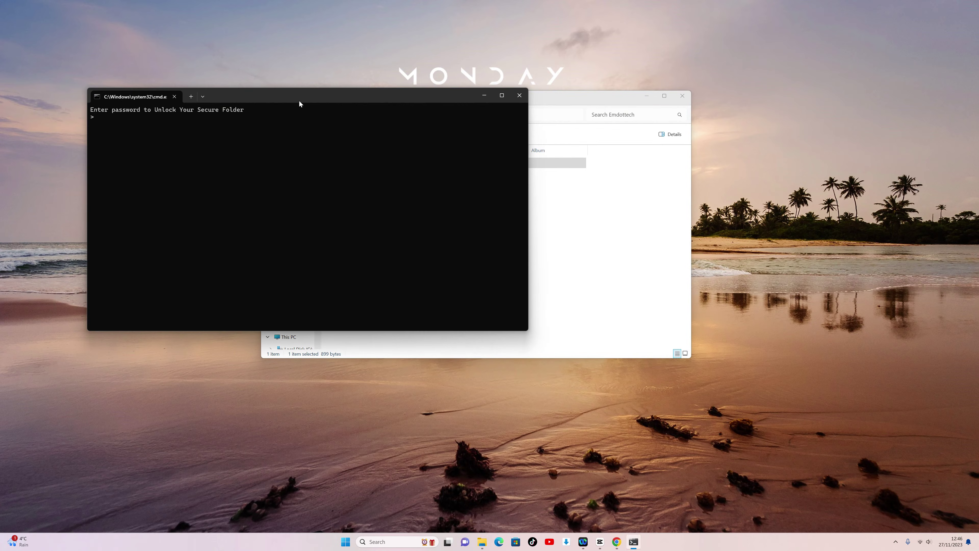
Step: Unlock Private with that password, view its photos, then run Locker again to re-lock it
{"action": "left_click_drag", "start_coordinate": [299, 100], "coordinate": [496, 122]}
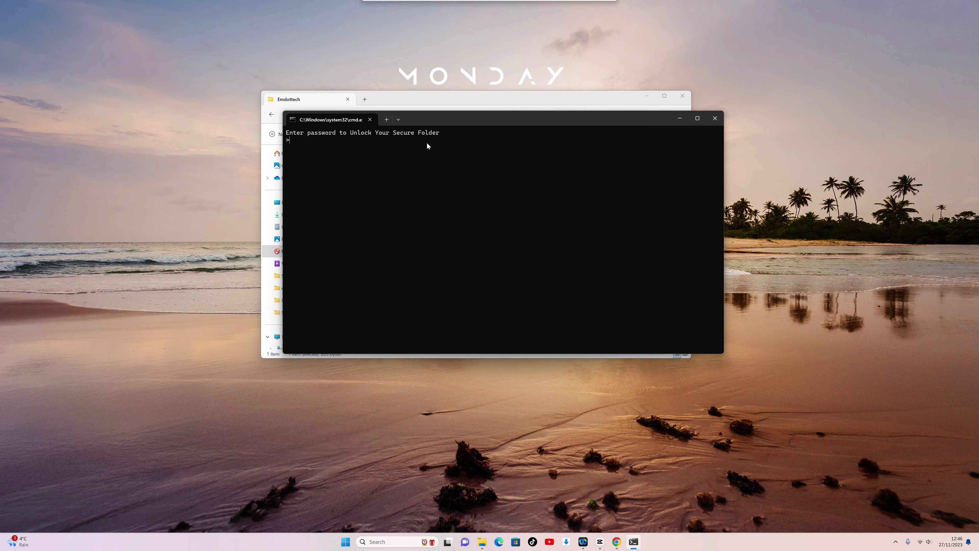
{"action": "type", "text": "emdo"}
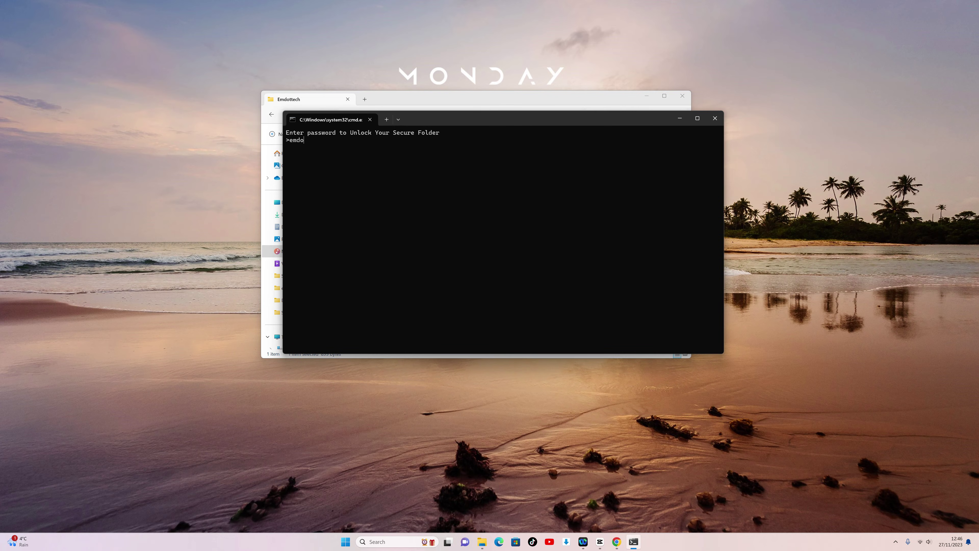
{"action": "type", "text": "t"}
{"action": "key", "text": "Return"}
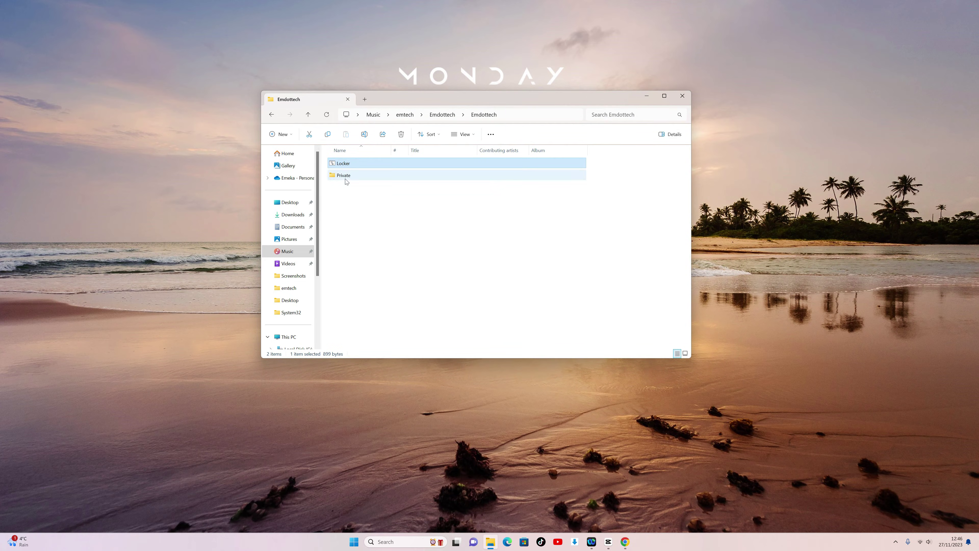
{"action": "double_click", "coordinate": [340, 175]}
{"action": "left_click", "coordinate": [271, 115]}
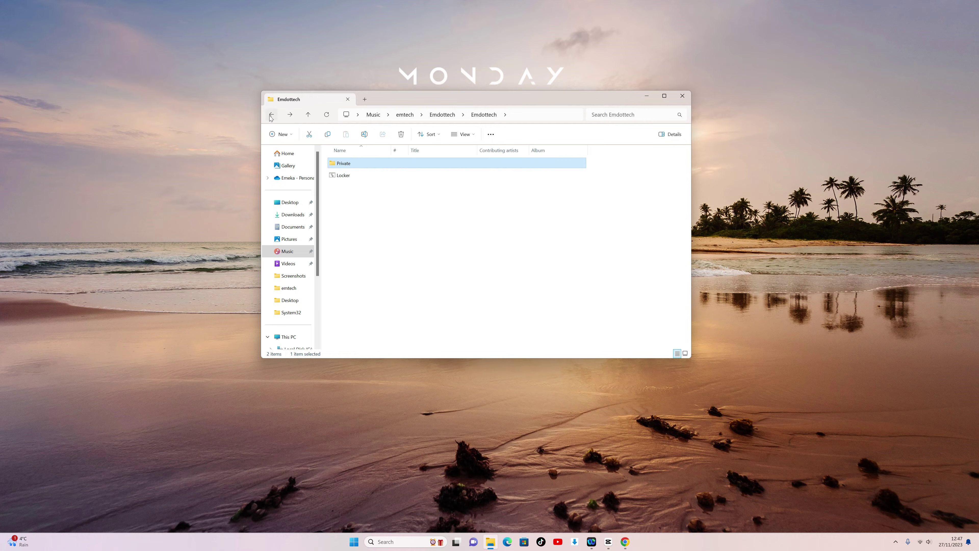
{"action": "double_click", "coordinate": [340, 175]}
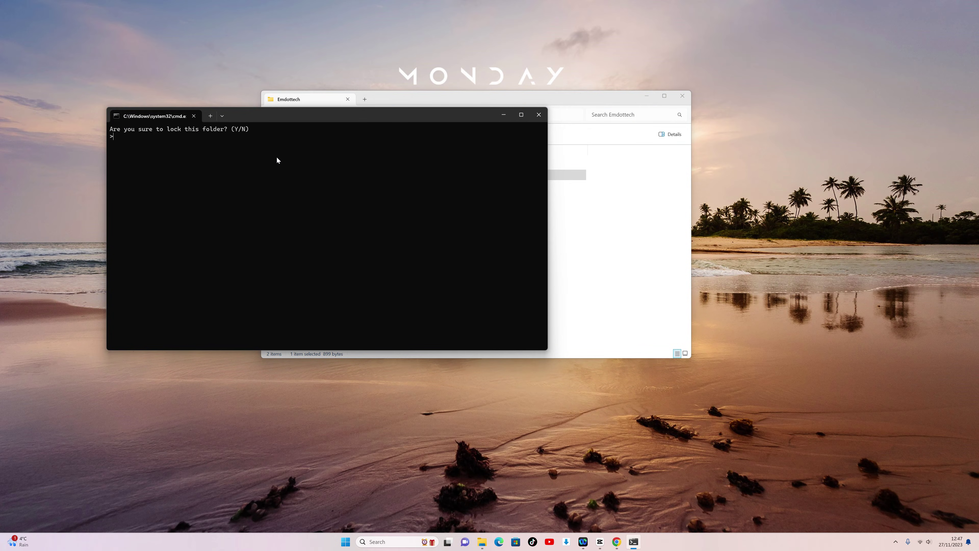
{"action": "key", "text": "Return"}
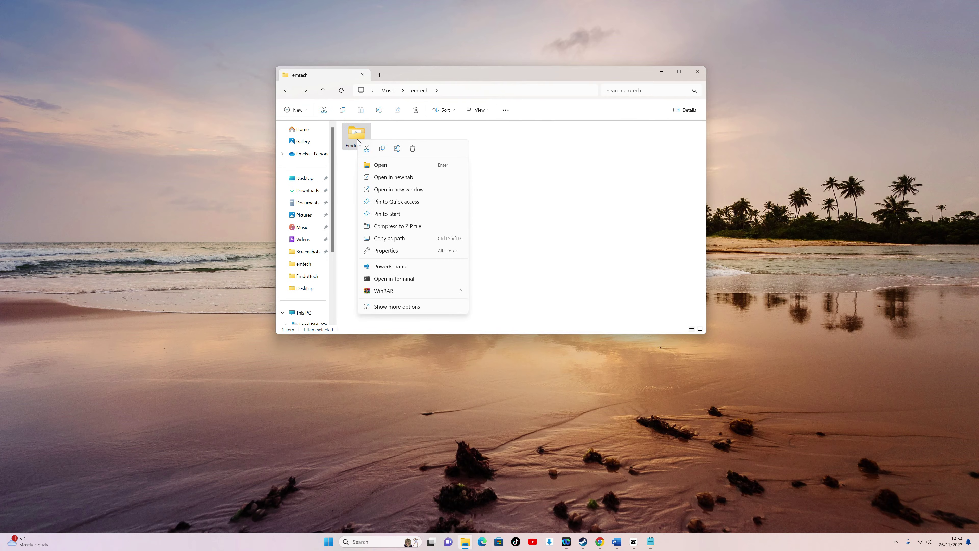
Step: Set up a 7-Zip archive of Emdottech in zip format with a password entered twice
{"action": "left_click", "coordinate": [398, 307]}
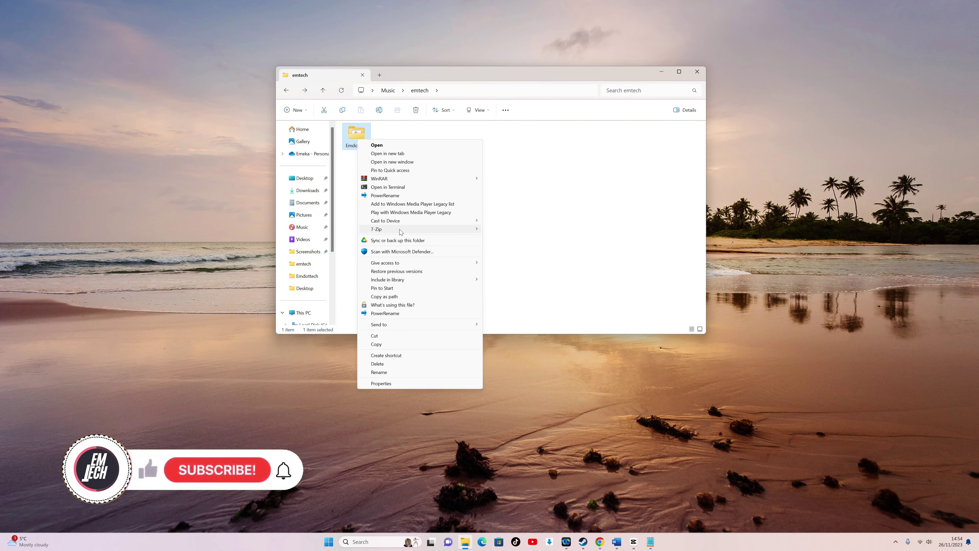
{"action": "mouse_move", "coordinate": [400, 232]}
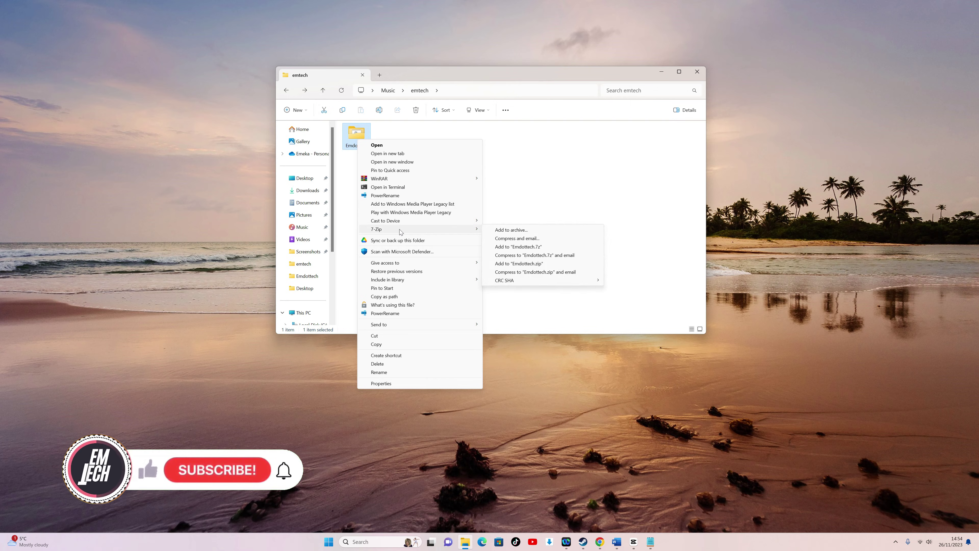
{"action": "left_click", "coordinate": [516, 231]}
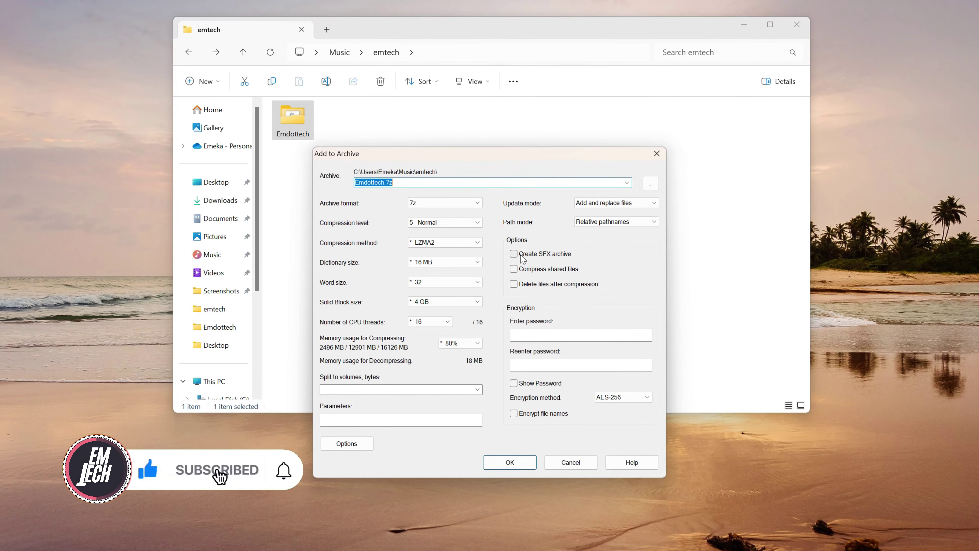
{"action": "left_click", "coordinate": [548, 334]}
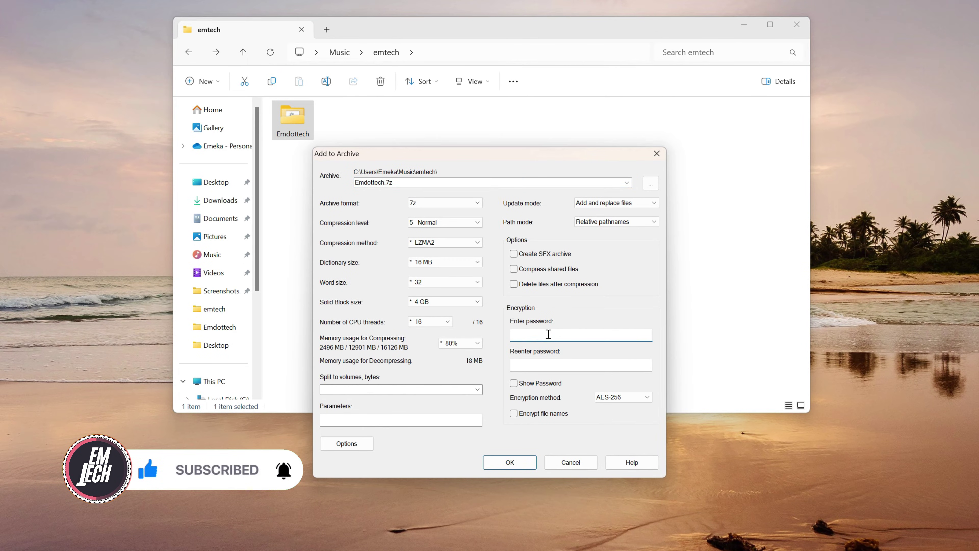
{"action": "type", "text": "***"}
{"action": "left_click", "coordinate": [550, 367]}
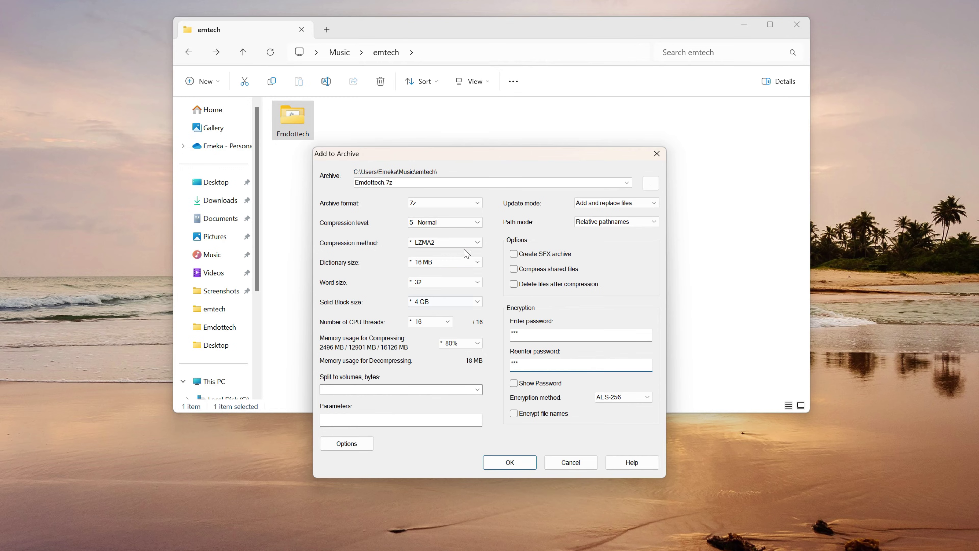
{"action": "left_click", "coordinate": [437, 202]}
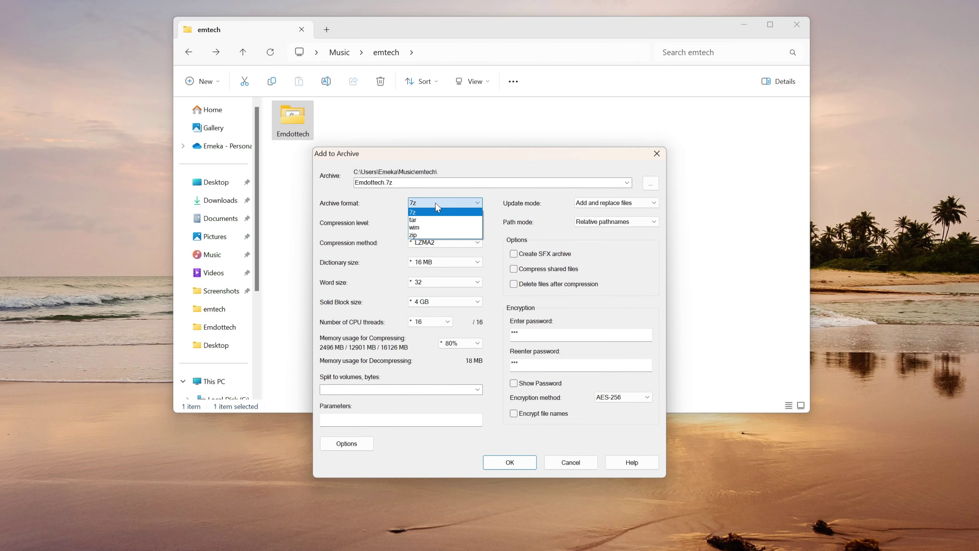
{"action": "left_click", "coordinate": [431, 234]}
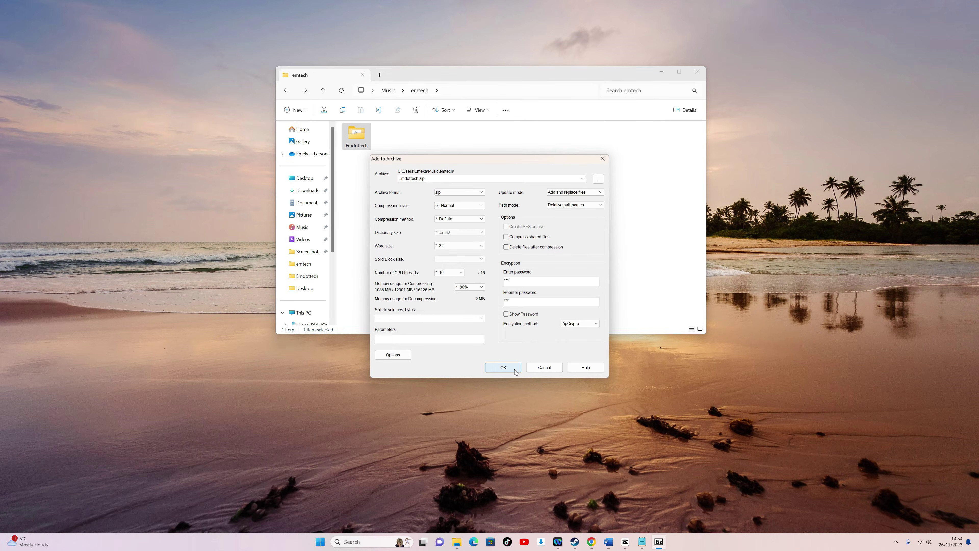
Step: Create Emdottech.zip, then try Extract All on it and cancel at the password request
{"action": "left_click", "coordinate": [526, 464]}
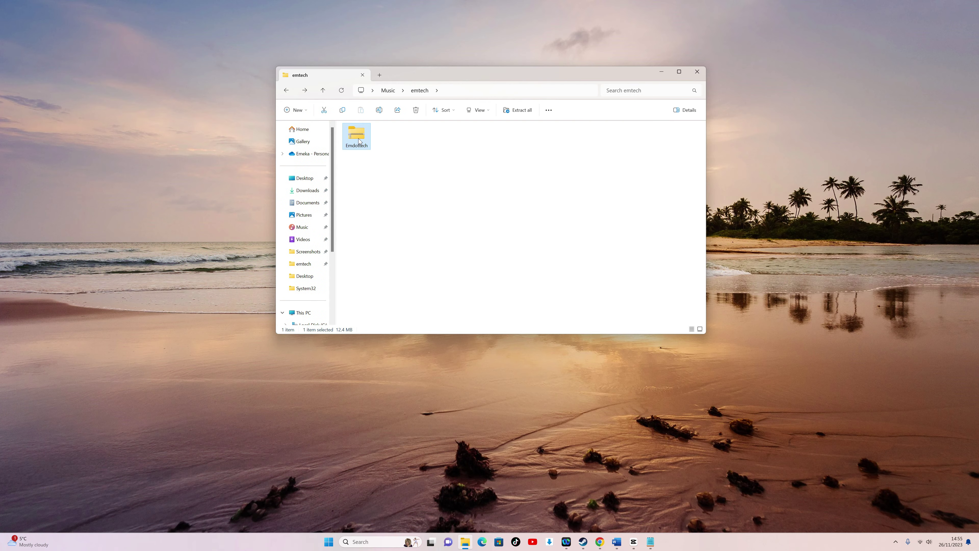
{"action": "right_click", "coordinate": [359, 140]}
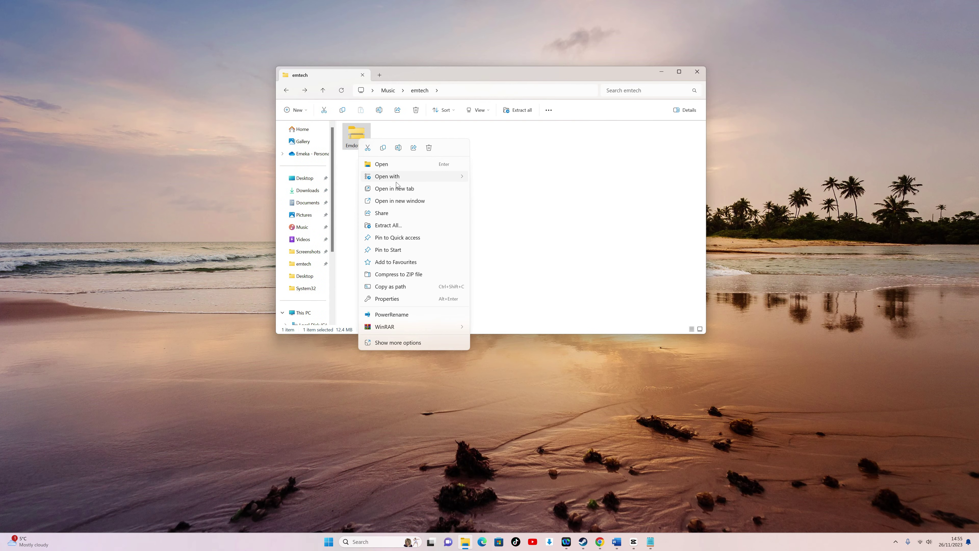
{"action": "left_click", "coordinate": [387, 225]}
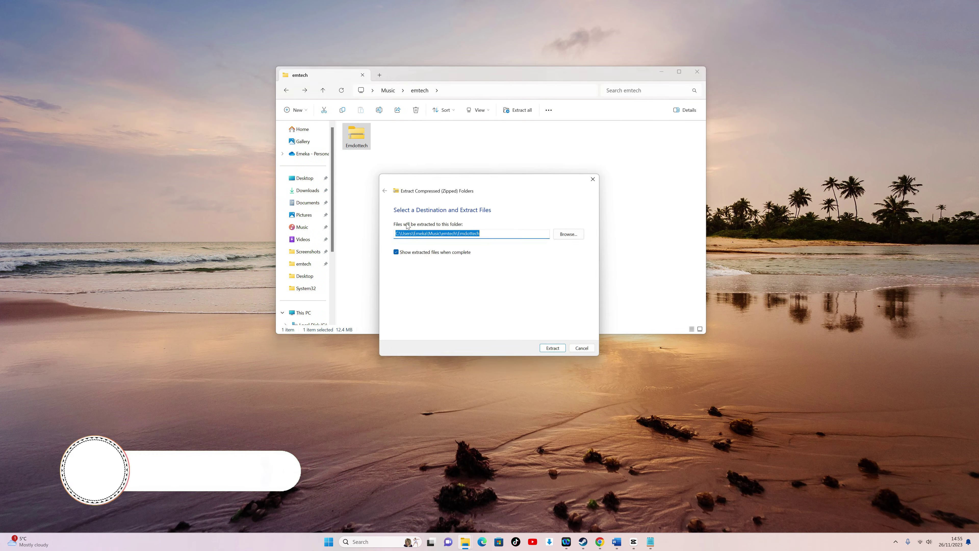
{"action": "left_click", "coordinate": [555, 349]}
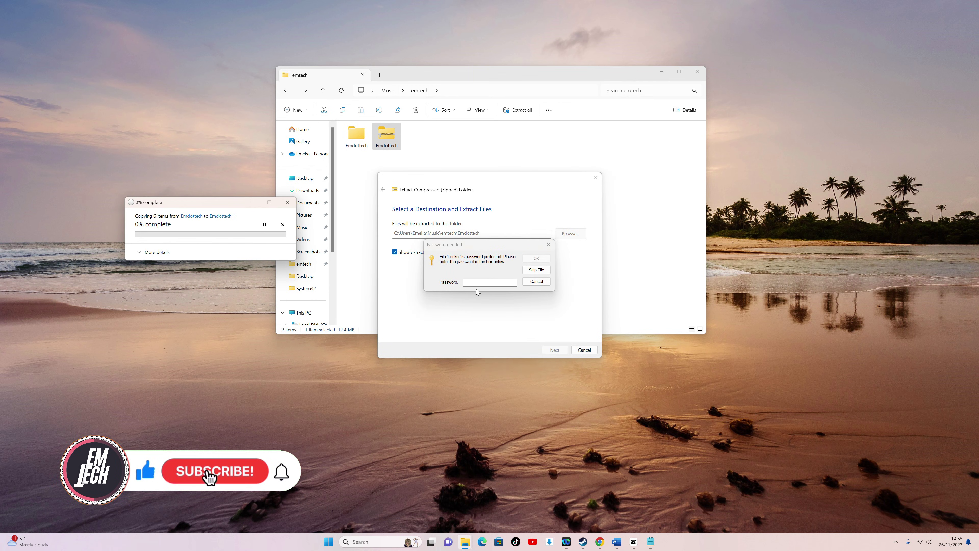
{"action": "left_click", "coordinate": [549, 244]}
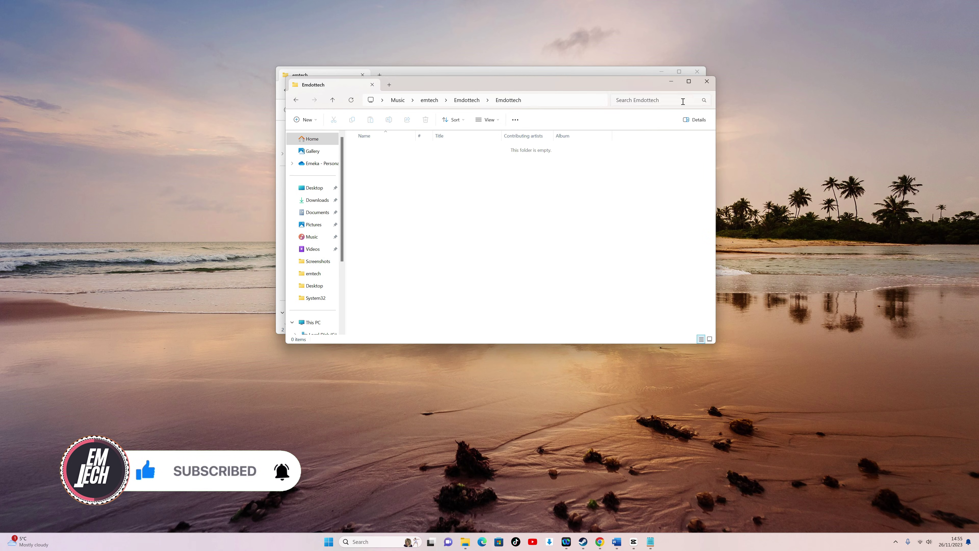
Step: Close the empty extracted window, check the extracted Emdottech folder, then return to emtech
{"action": "left_click", "coordinate": [707, 81]}
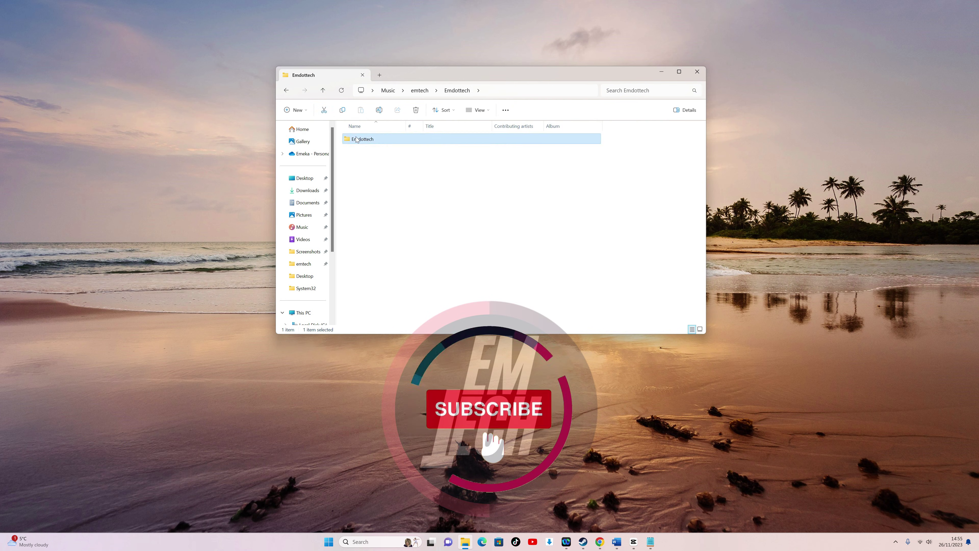
{"action": "double_click", "coordinate": [357, 140]}
{"action": "left_click", "coordinate": [287, 90]}
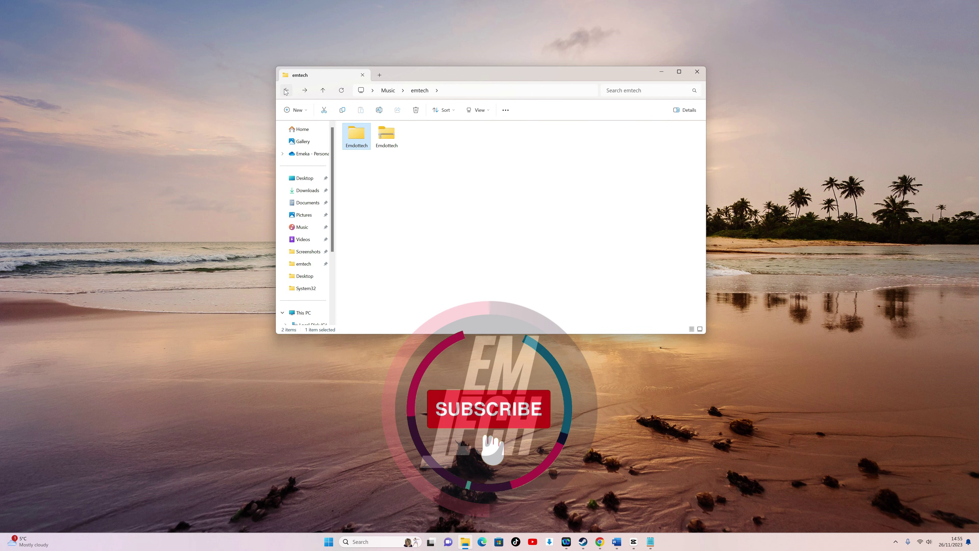
Step: Run Locker from the Emdottech folder inside the zip without extracting, triggering the password prompt
{"action": "double_click", "coordinate": [363, 140]}
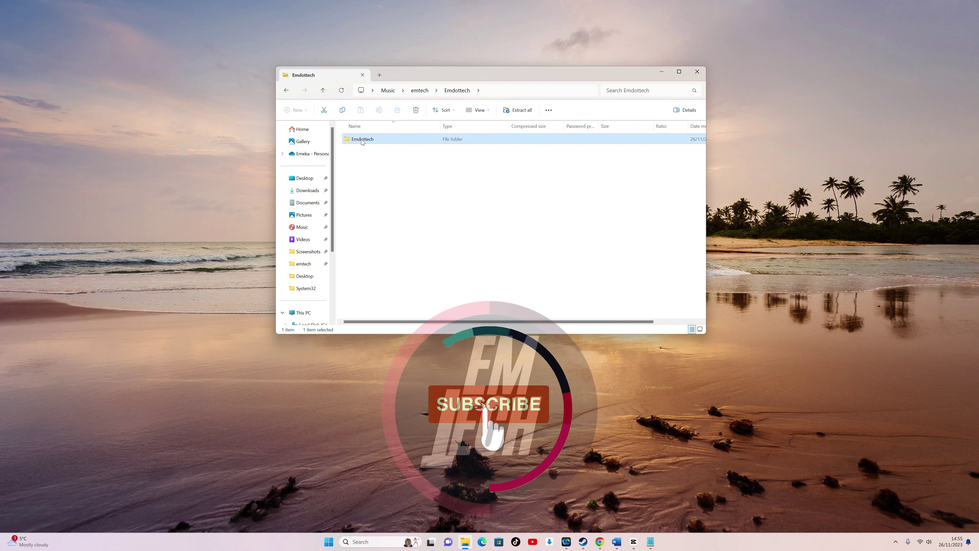
{"action": "double_click", "coordinate": [363, 140]}
{"action": "double_click", "coordinate": [358, 139]}
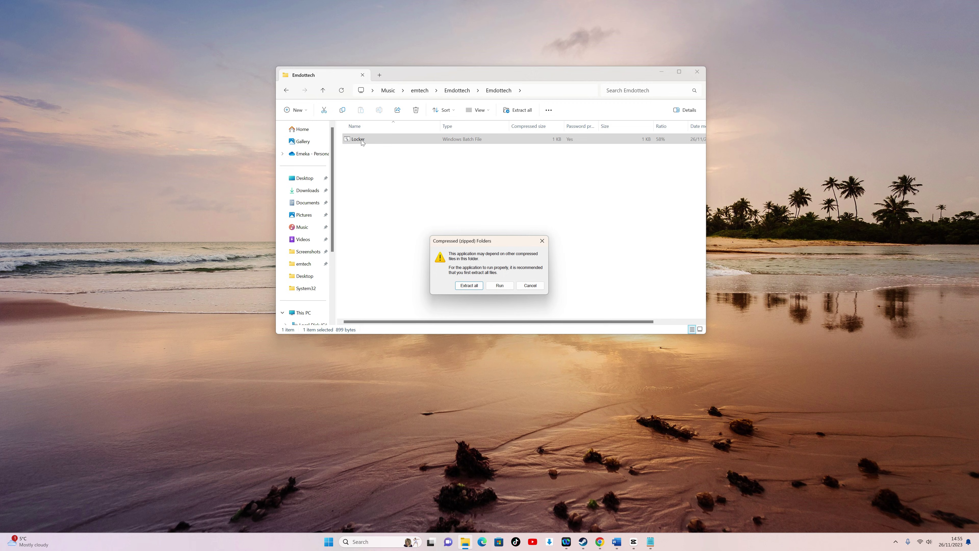
{"action": "left_click", "coordinate": [500, 286]}
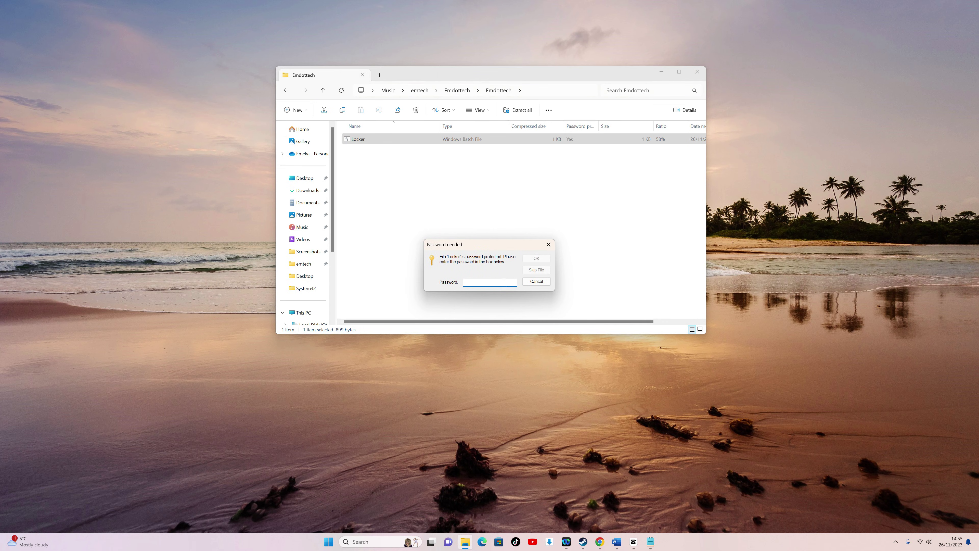